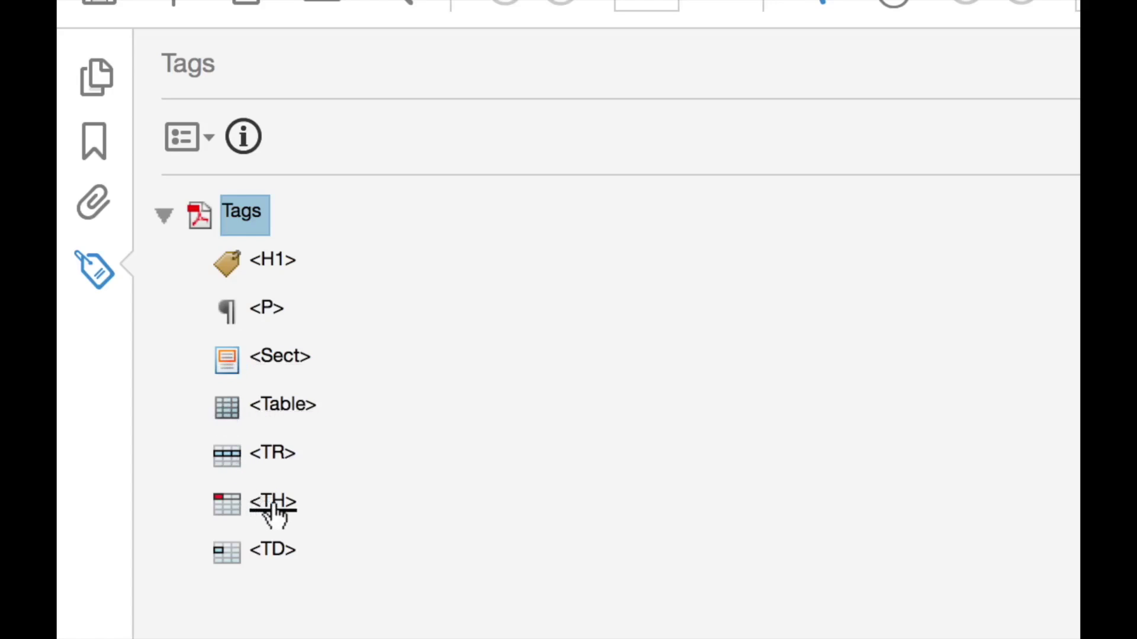
# Step: Reorder the tags on the same level, placing <TH> directly below <Table> and <P> directly below <Sect>
pyautogui.moveTo(273, 510)
pyautogui.mouseDown()
pyautogui.moveTo(268, 479)
pyautogui.moveTo(242, 468)
pyautogui.moveTo(258, 438)
pyautogui.moveTo(248, 405)
pyautogui.moveTo(208, 401)
pyautogui.moveTo(224, 385)
pyautogui.mouseUp()
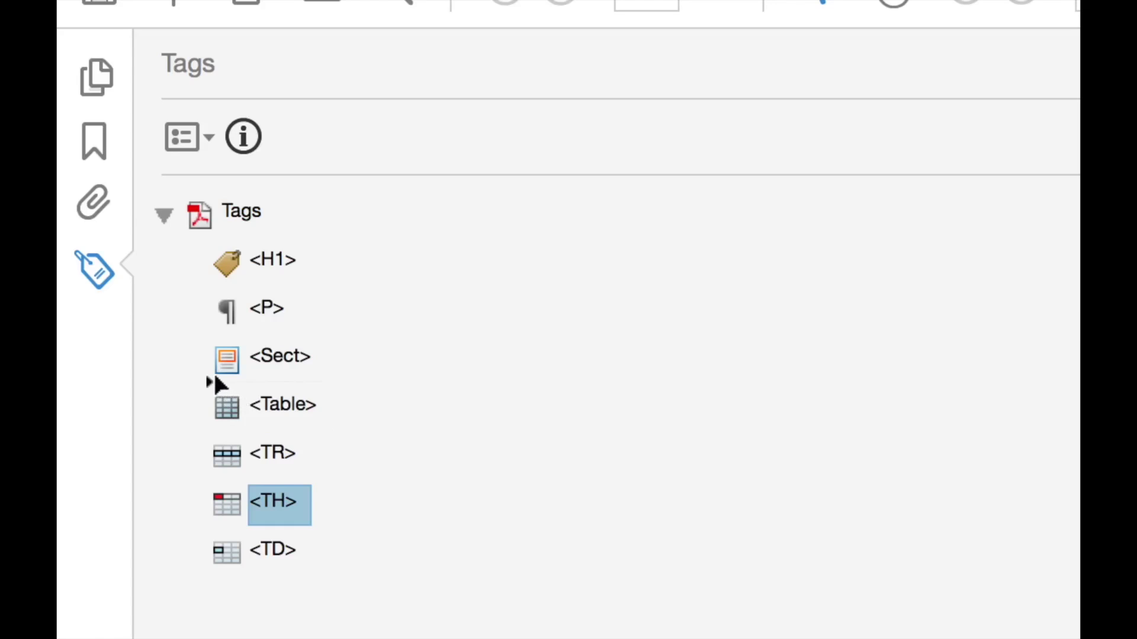
pyautogui.moveTo(215, 379); pyautogui.dragTo(214, 379)
pyautogui.moveTo(228, 314); pyautogui.dragTo(219, 462)
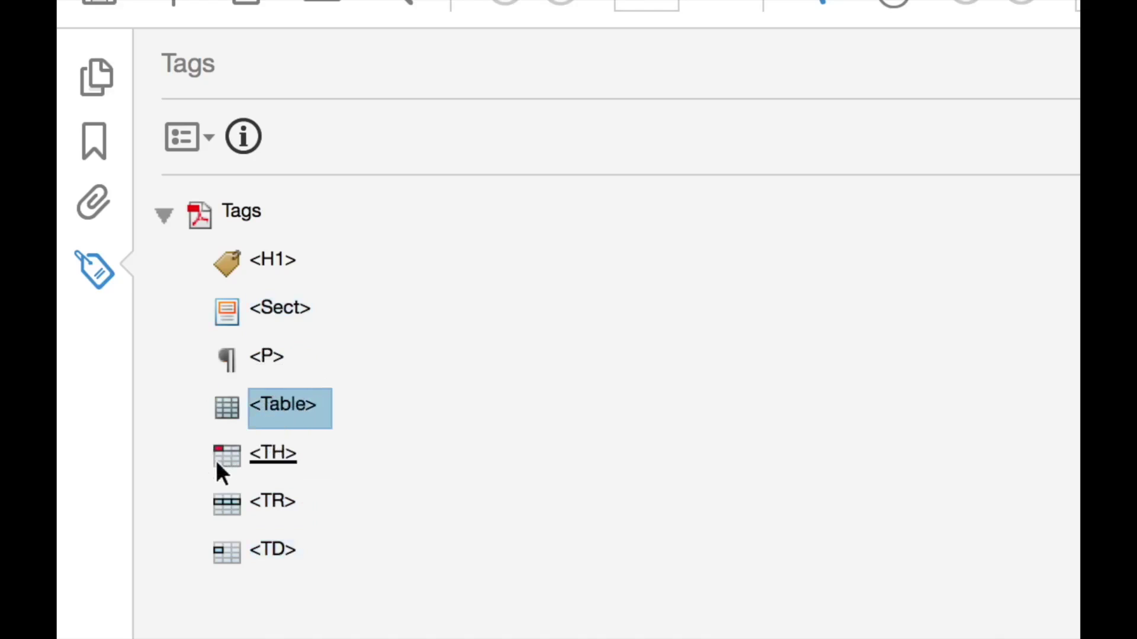
pyautogui.moveTo(223, 318); pyautogui.dragTo(197, 297)
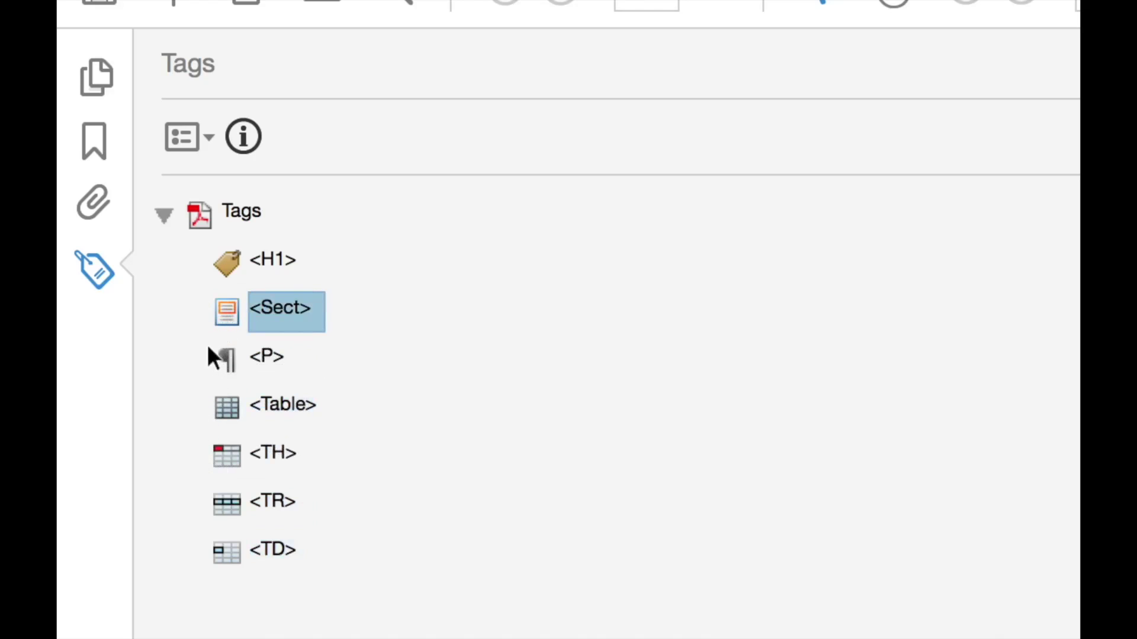
# Step: Nest the <Sect>, <Table> and <TH> tags inside the <P> tag
pyautogui.moveTo(225, 320); pyautogui.dragTo(263, 359)
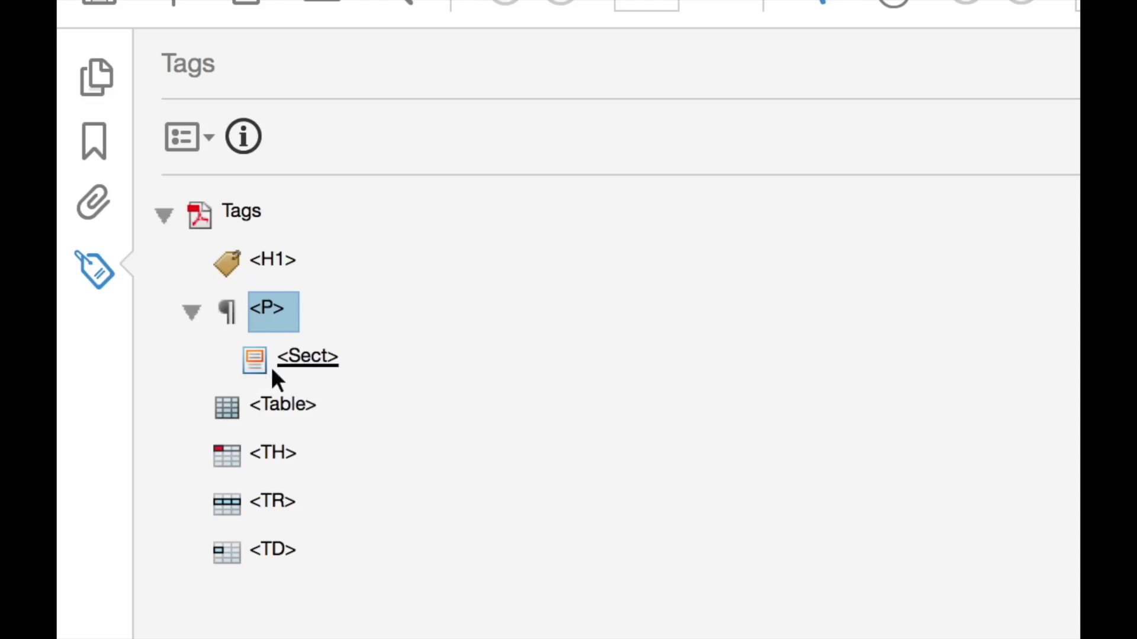
pyautogui.moveTo(227, 409); pyautogui.dragTo(274, 374)
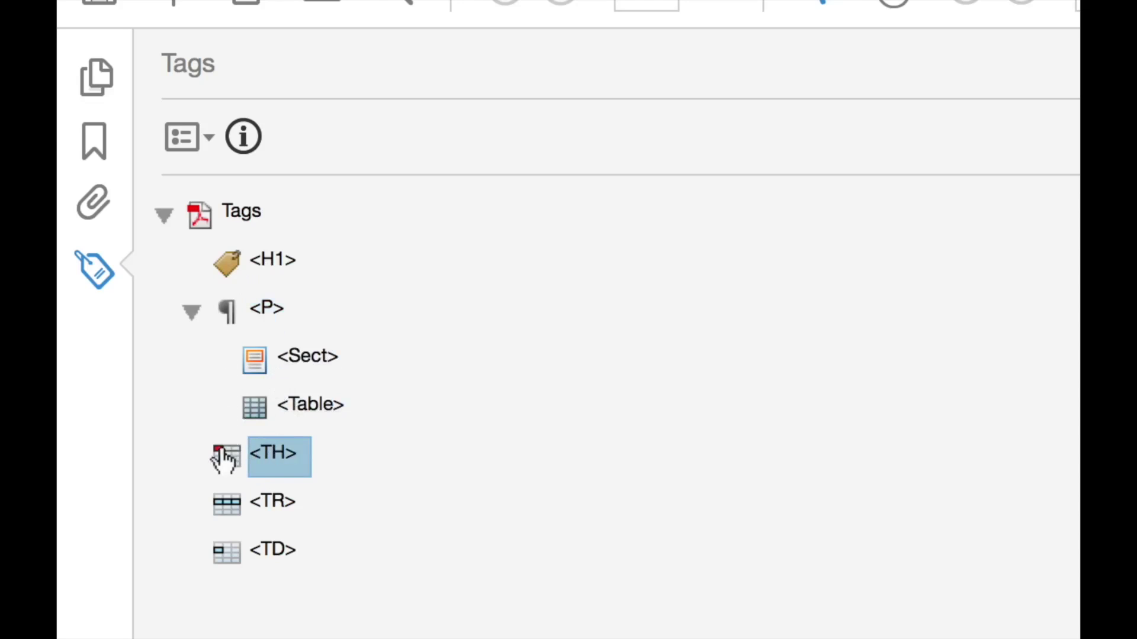
pyautogui.moveTo(218, 464); pyautogui.dragTo(289, 417)
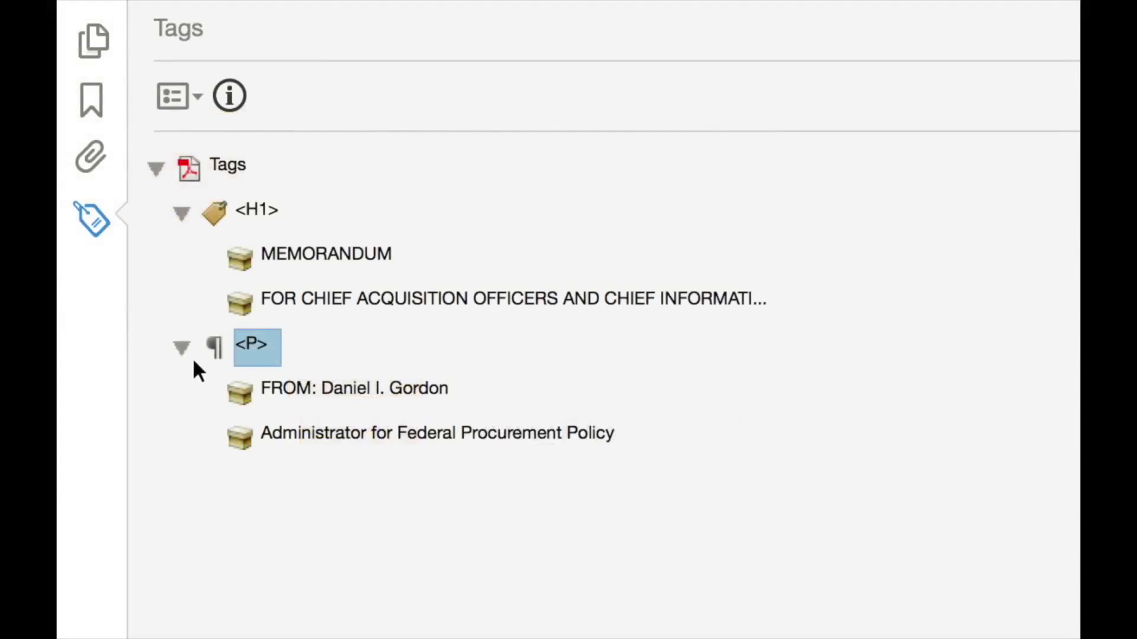
# Step: Move the <P> tag with its contents into <H1>, and return it to the top level below <H1>
pyautogui.moveTo(213, 359); pyautogui.dragTo(223, 285)
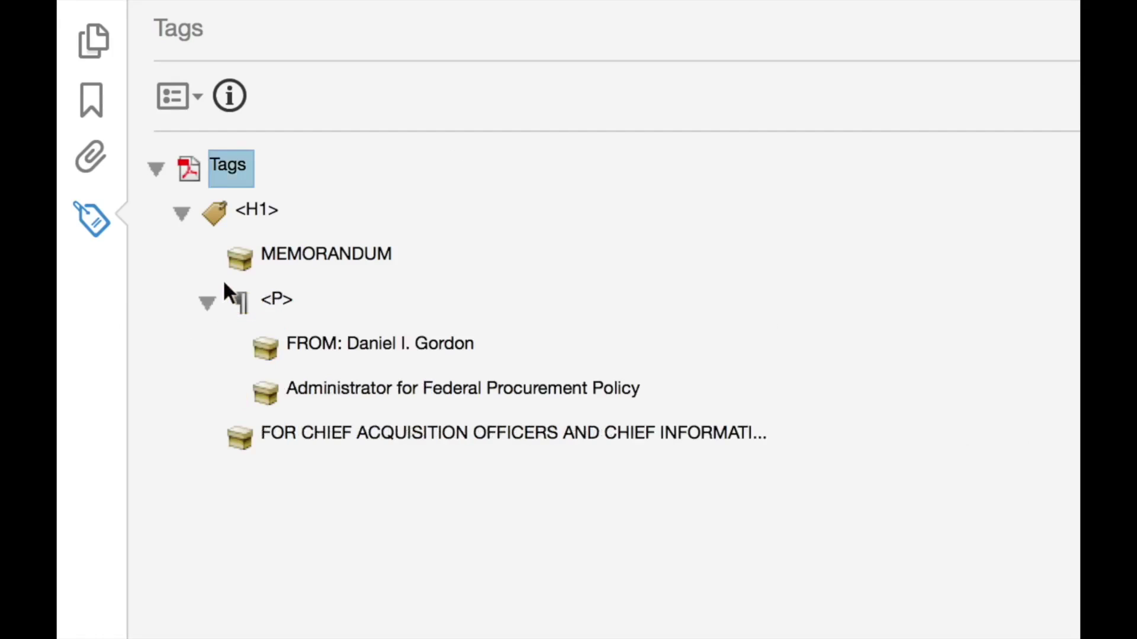
pyautogui.click(241, 312)
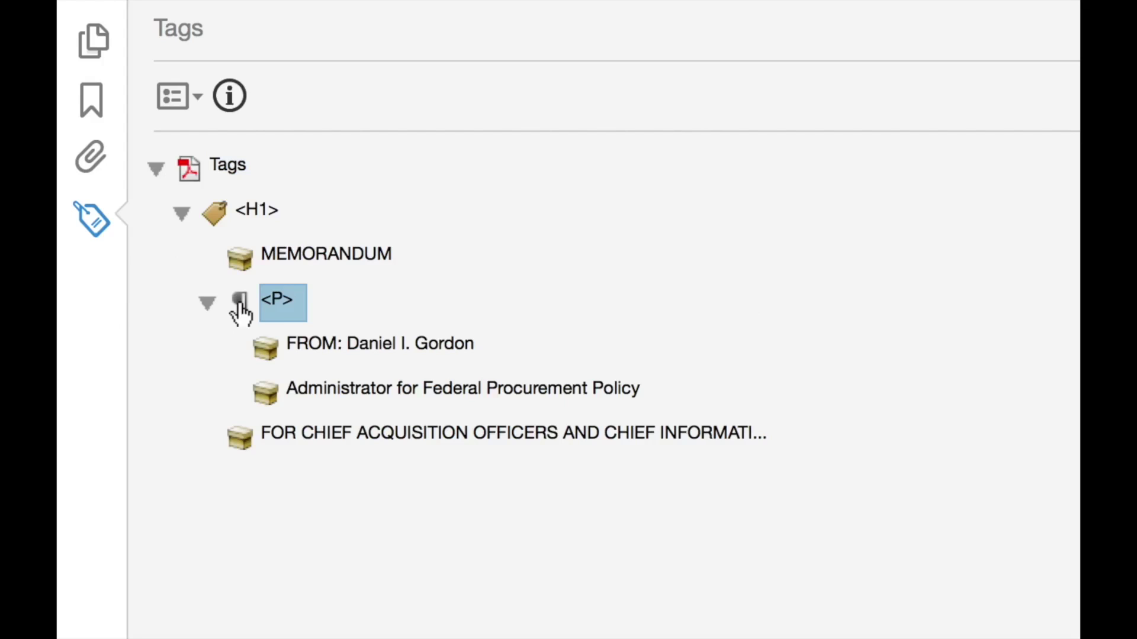
pyautogui.moveTo(240, 305); pyautogui.dragTo(190, 431)
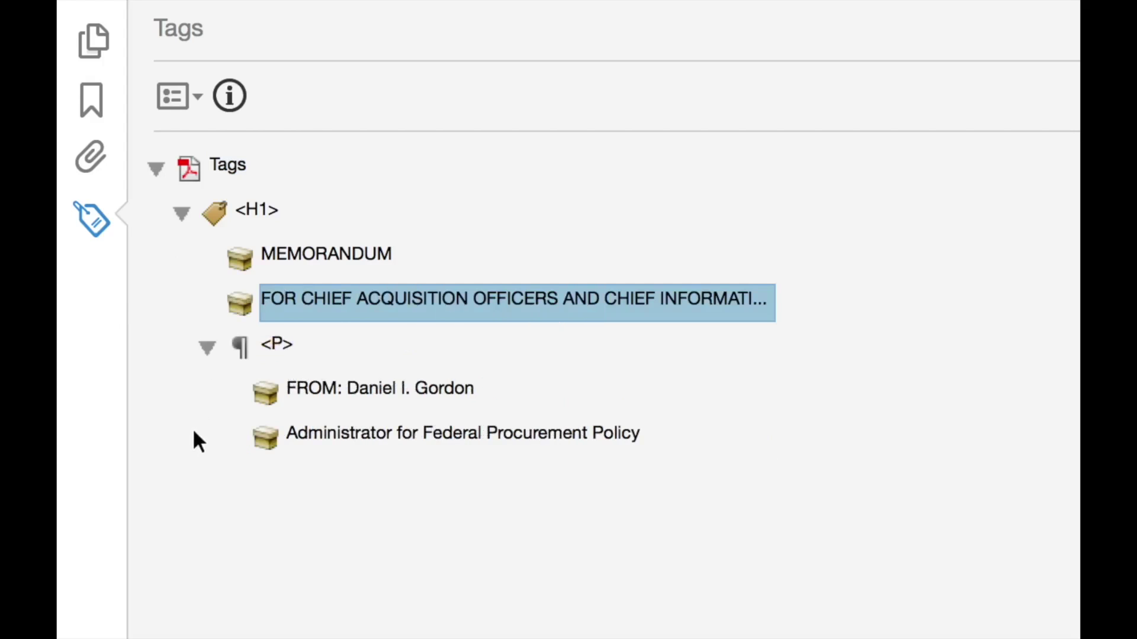
pyautogui.moveTo(241, 352); pyautogui.dragTo(193, 237)
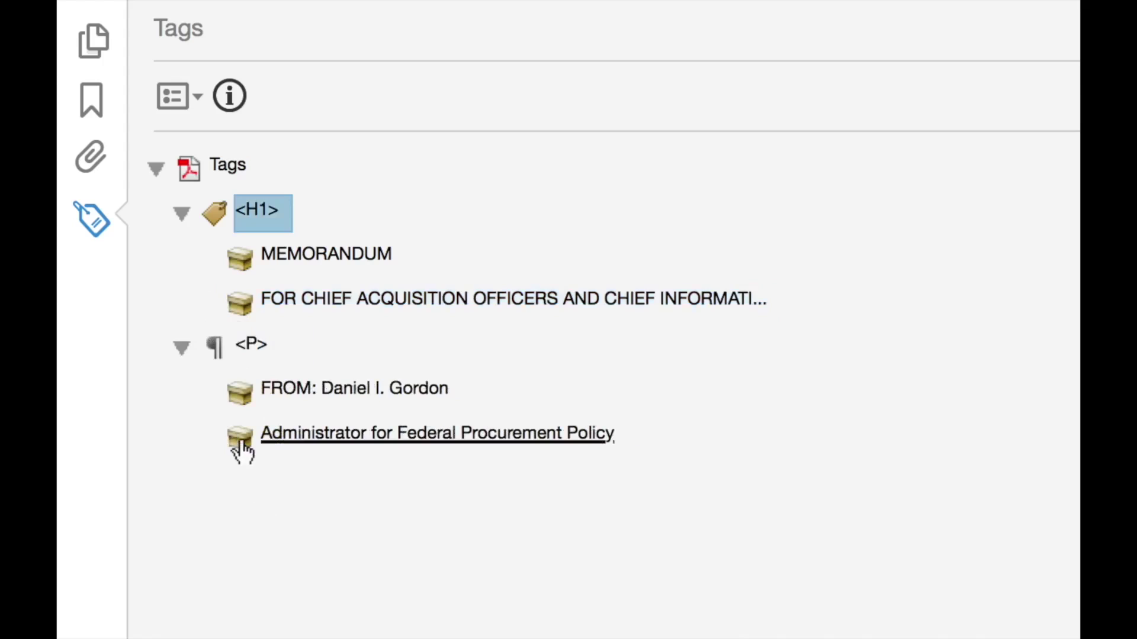
# Step: Move the "Administrator for Federal Procurement Policy" content item from <P> into <H1> as its last item
pyautogui.moveTo(242, 453); pyautogui.dragTo(253, 213)
pyautogui.moveTo(245, 258)
pyautogui.mouseDown()
pyautogui.moveTo(229, 314)
pyautogui.moveTo(233, 353)
pyautogui.mouseUp()
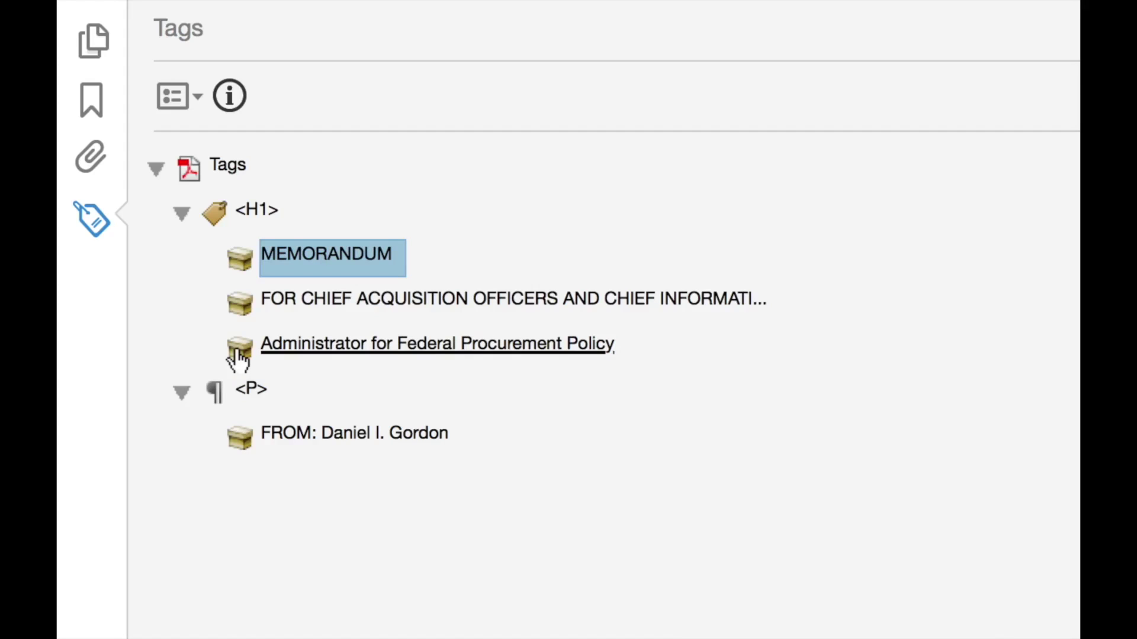
# Step: Delete the "Administrator for Federal Procurement Policy" content item, and move the <P> tag inside <H1>
pyautogui.moveTo(238, 358)
pyautogui.mouseDown()
pyautogui.moveTo(236, 342)
pyautogui.moveTo(287, 305)
pyautogui.mouseUp()
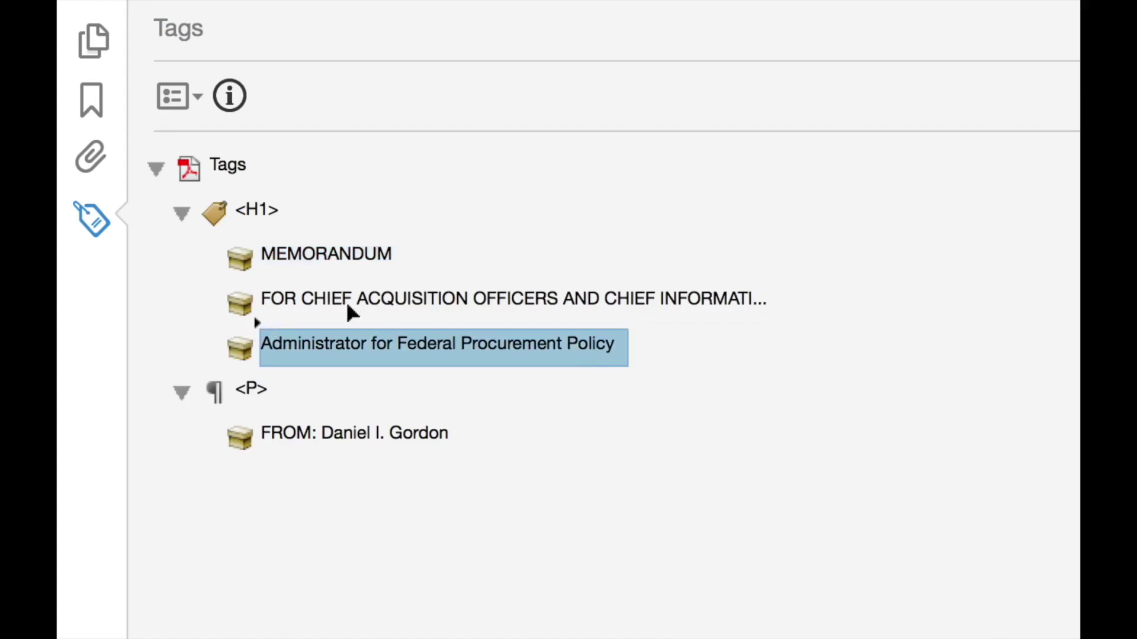
pyautogui.press('Delete')
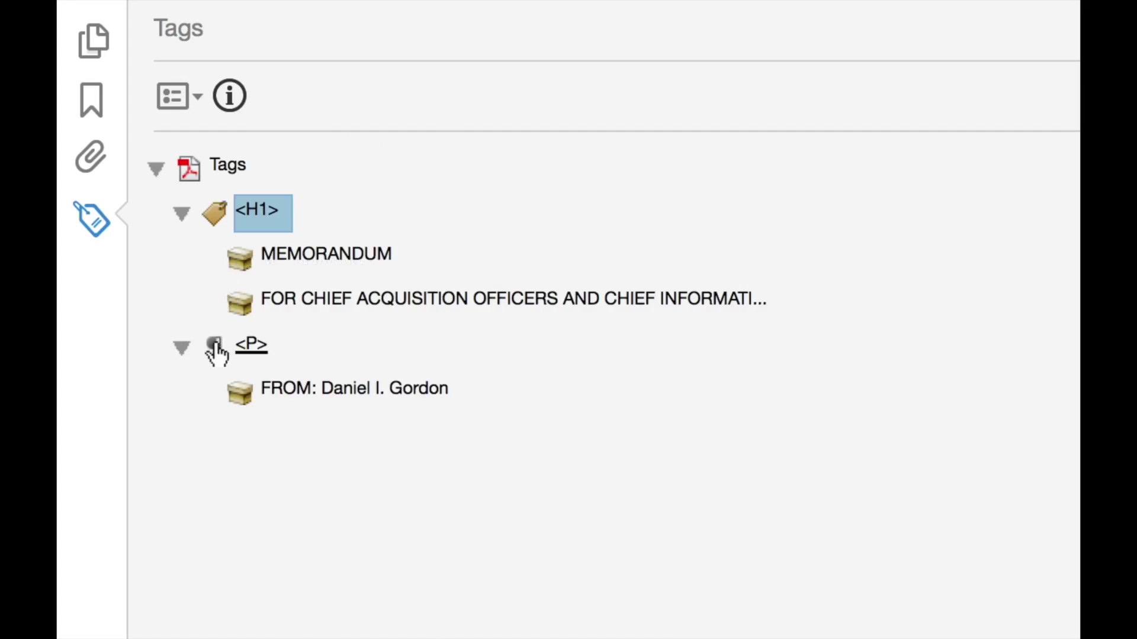
pyautogui.moveTo(217, 351); pyautogui.dragTo(253, 318)
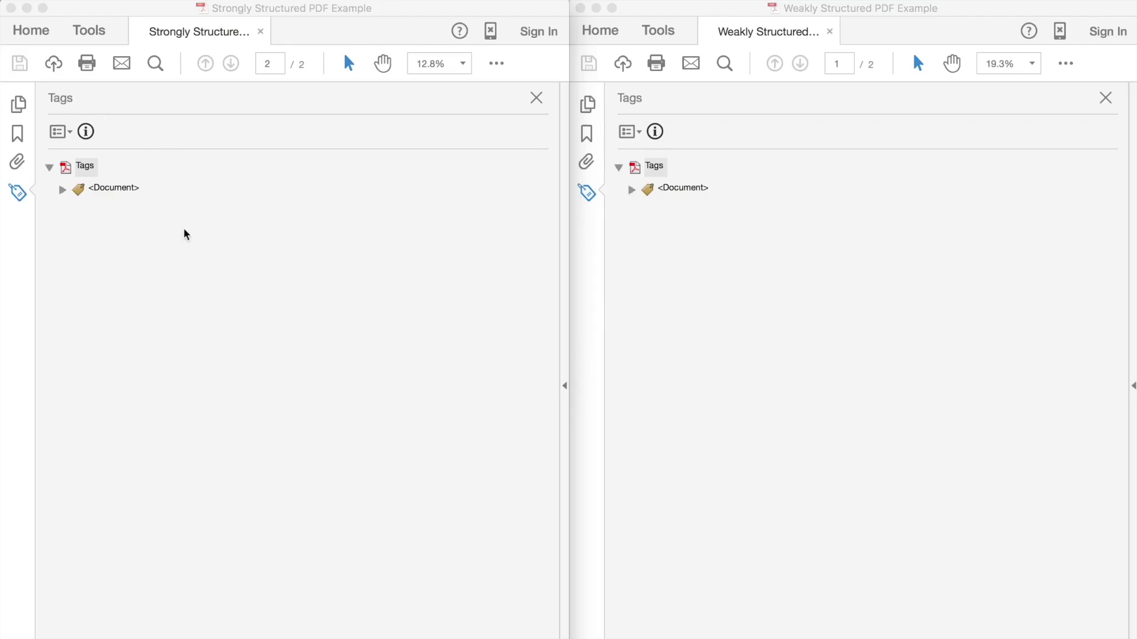
# Step: Expand the <Document> tag in both the strongly structured and the weakly structured PDF to compare their structures
pyautogui.click(62, 190)
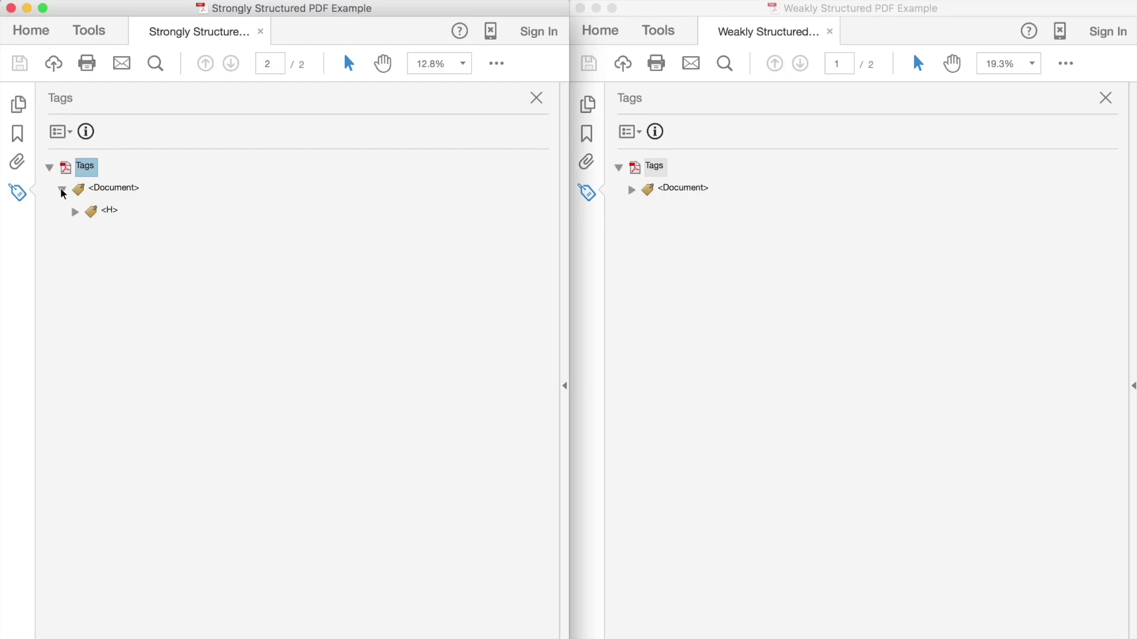
pyautogui.click(630, 190)
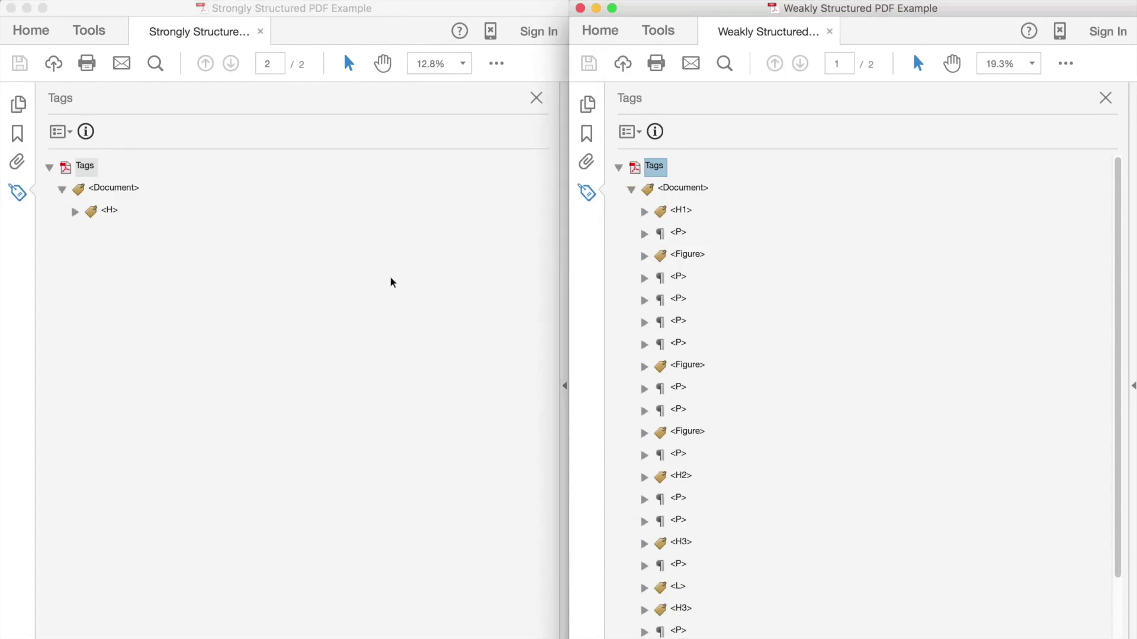
# Step: In the strongly structured PDF, expand the top <H> tag and its nested <H>, and select the "SUBJECT" content item
pyautogui.click(94, 211)
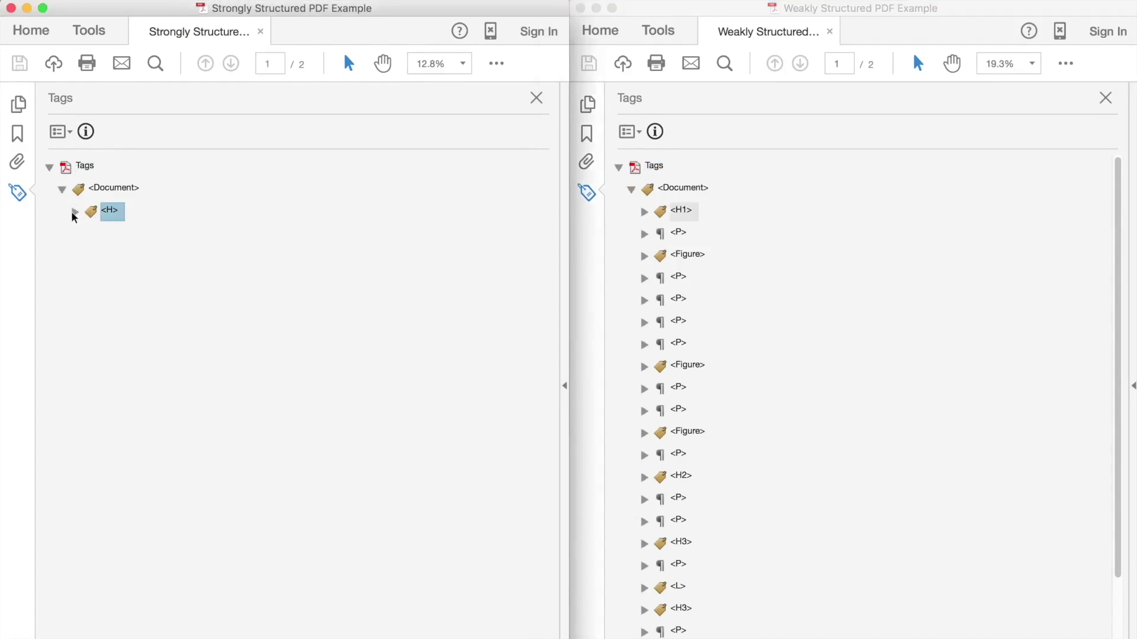
pyautogui.click(74, 211)
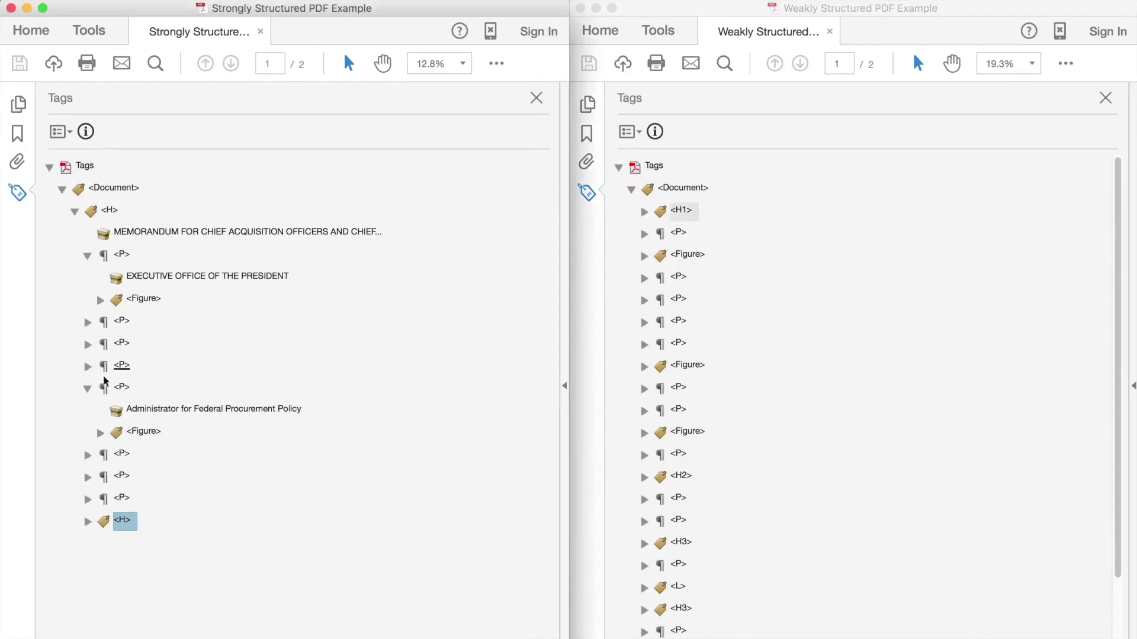
pyautogui.click(87, 522)
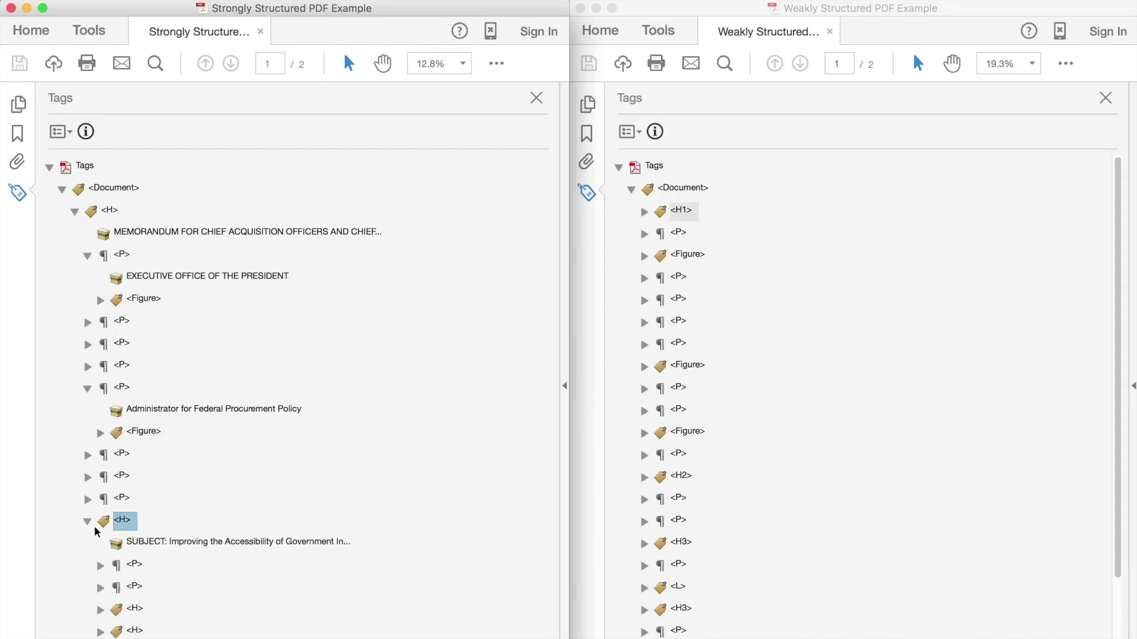
pyautogui.click(116, 547)
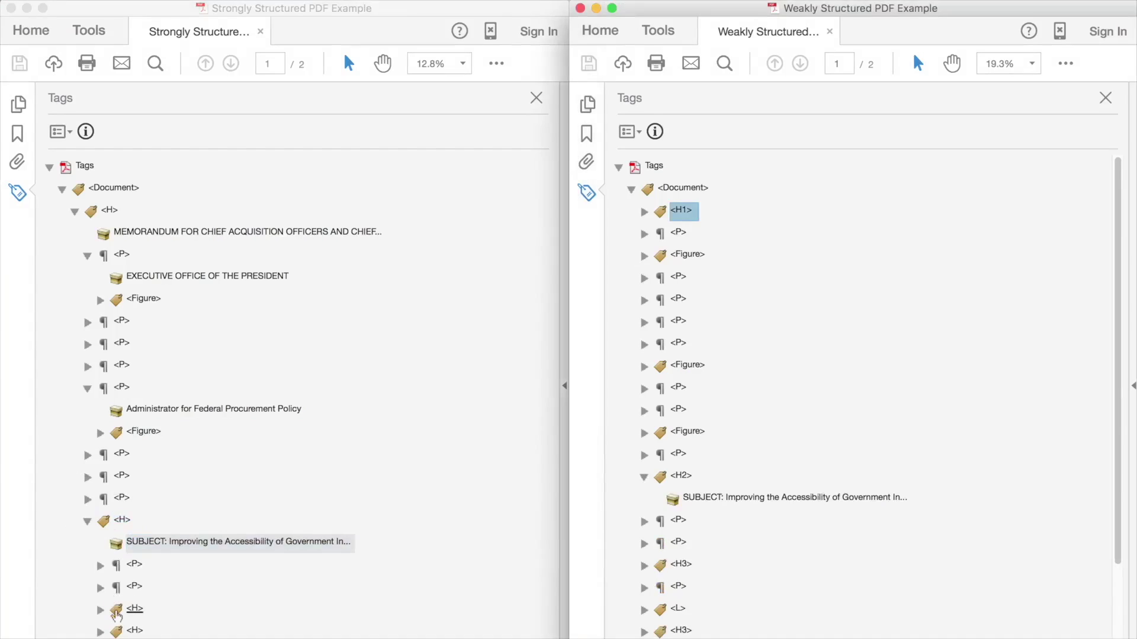
# Step: Expand the first <H> tag nested under the "SUBJECT" heading and its <P> tag, and select the <L> list tag inside
pyautogui.click(116, 610)
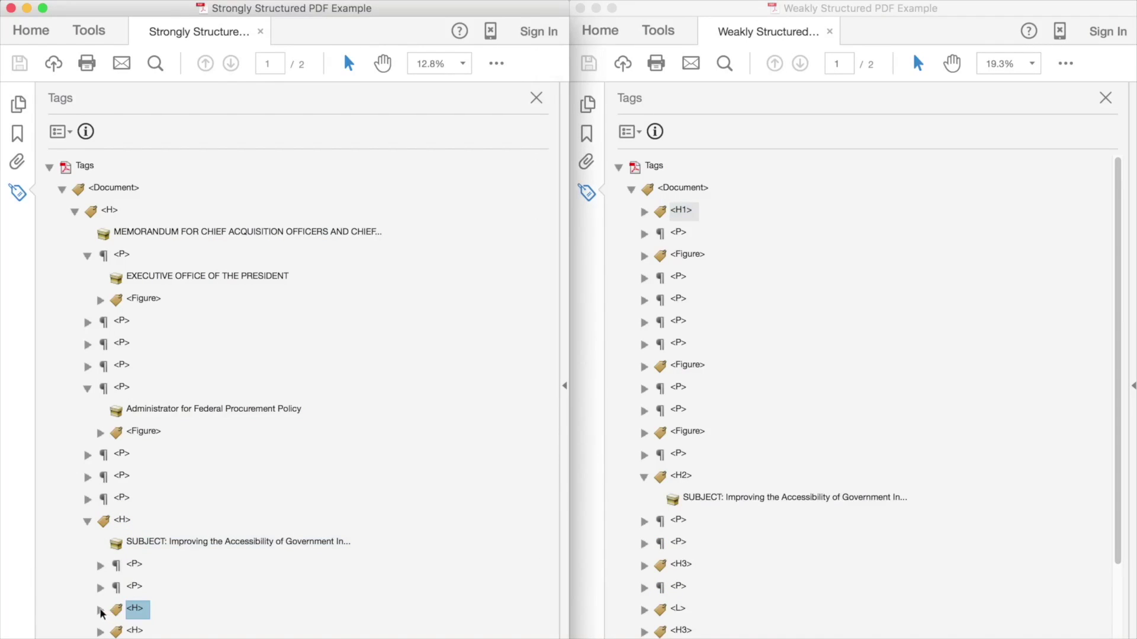
pyautogui.click(101, 610)
pyautogui.scroll(-1, 199, 567)
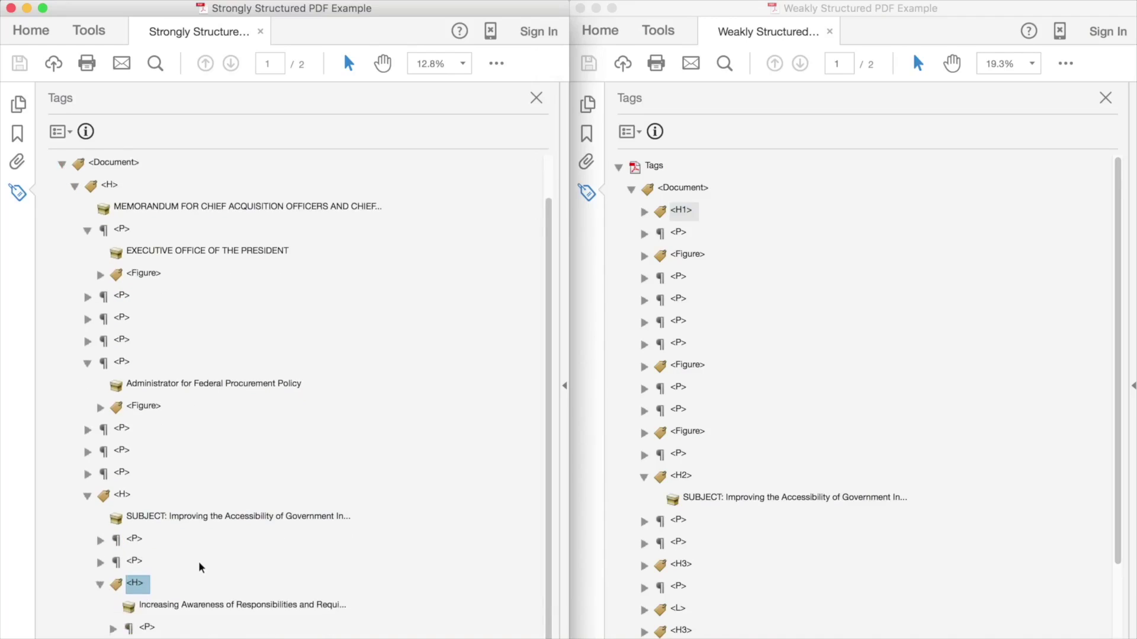
pyautogui.click(129, 631)
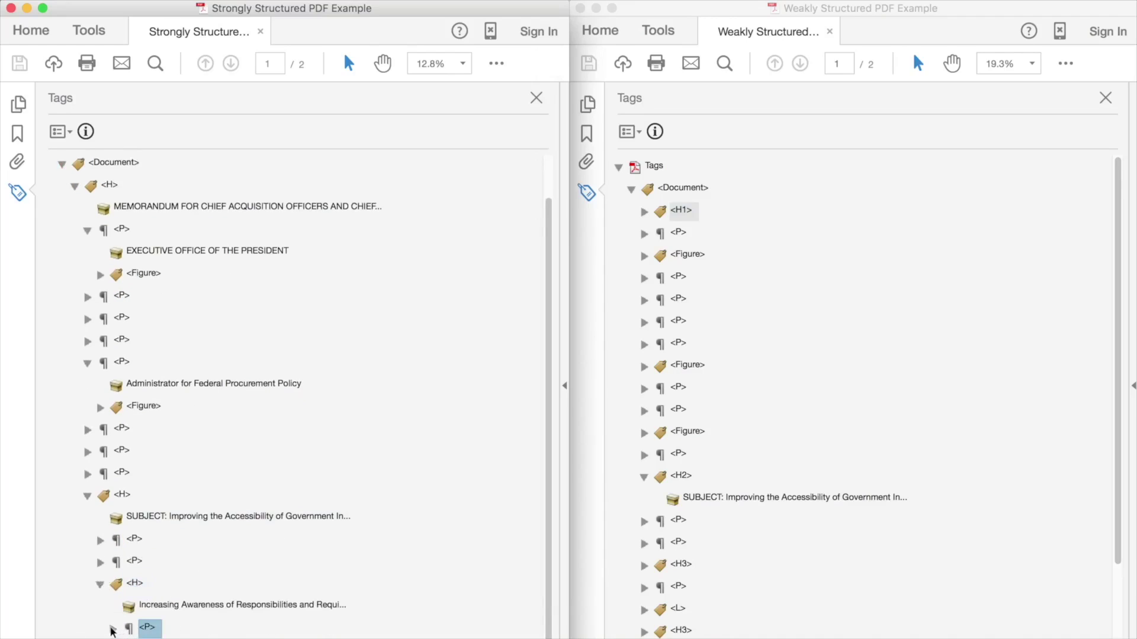
pyautogui.click(112, 629)
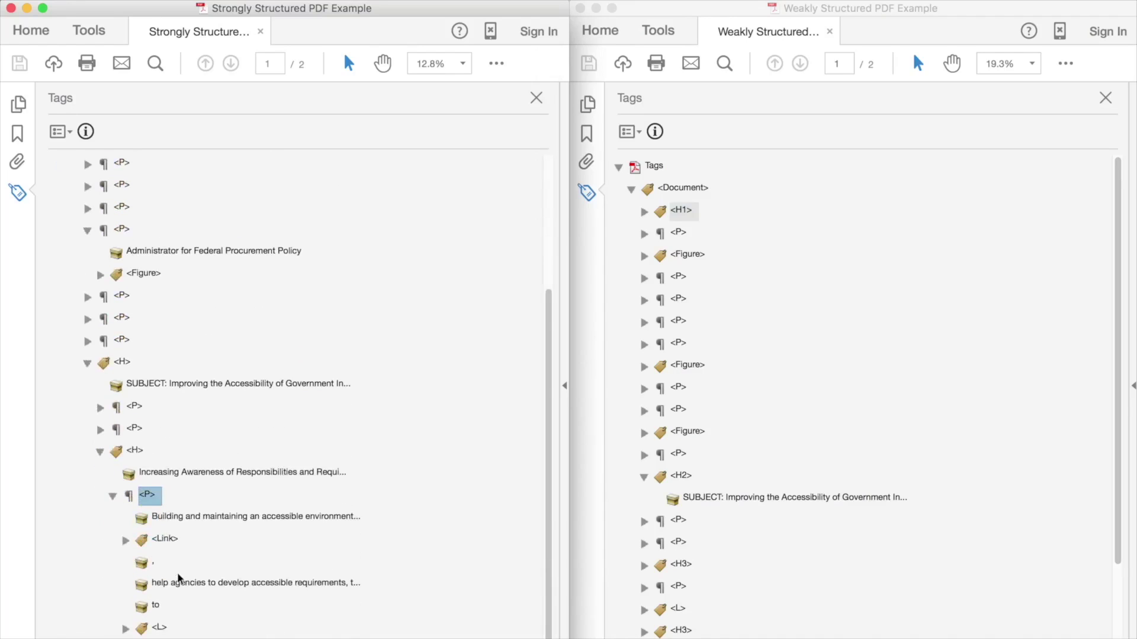
pyautogui.click(141, 630)
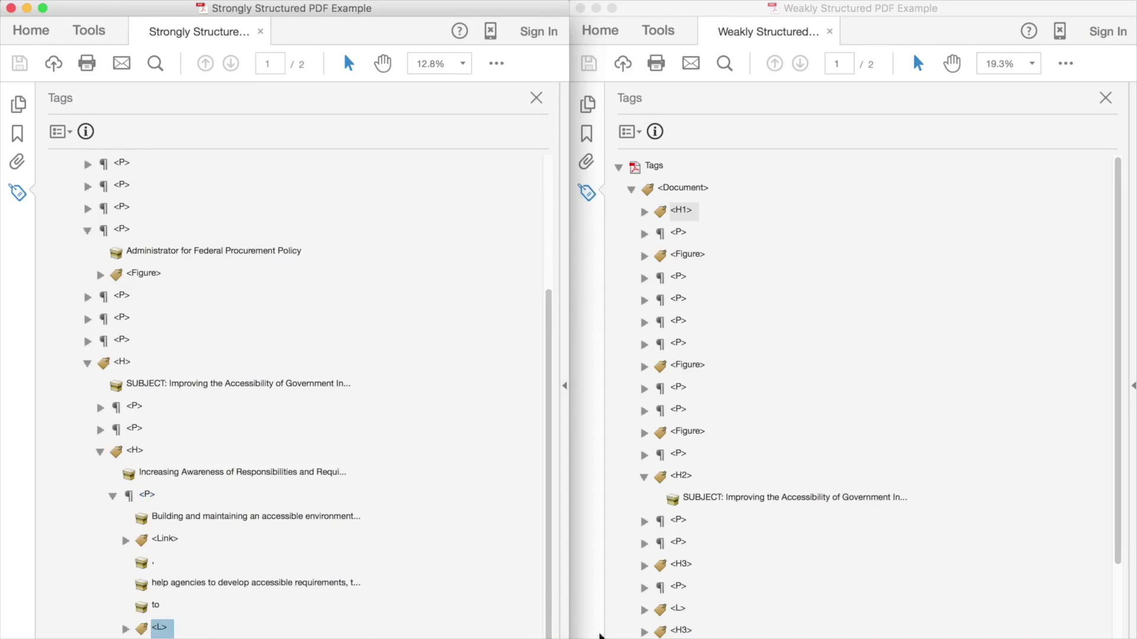
# Step: In the weakly structured PDF, expand the <L> list tag and its first <LI> item to examine the list structure
pyautogui.click(644, 610)
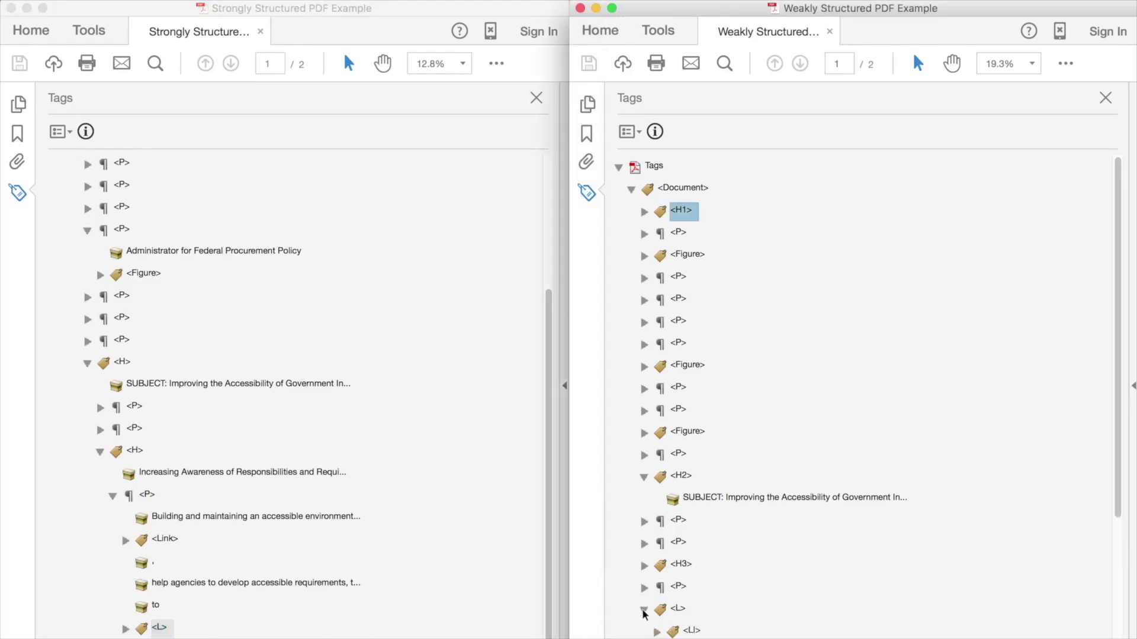
pyautogui.click(656, 632)
pyautogui.scroll(-3, 692, 635)
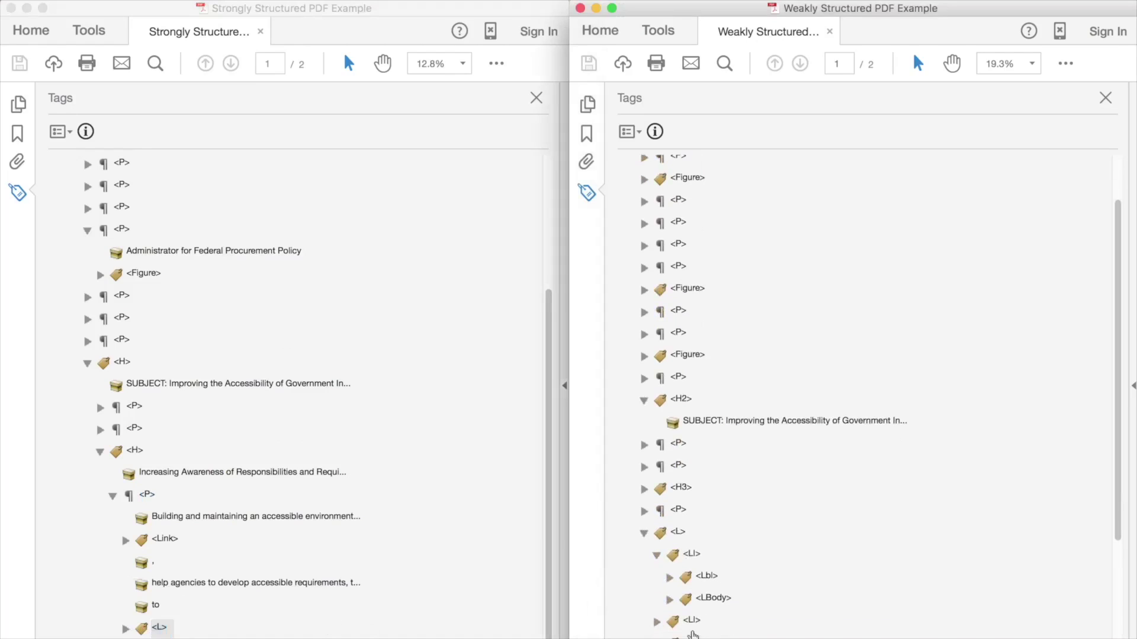